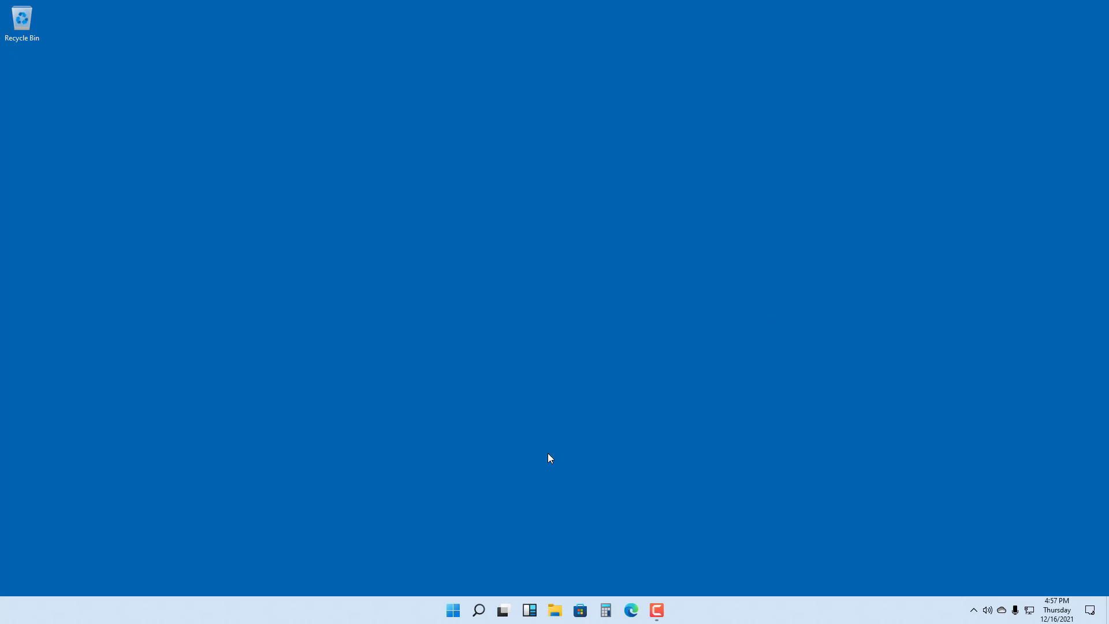
Step: Launch the Calendar app from a Start menu search for 'calendar'
click(452, 611)
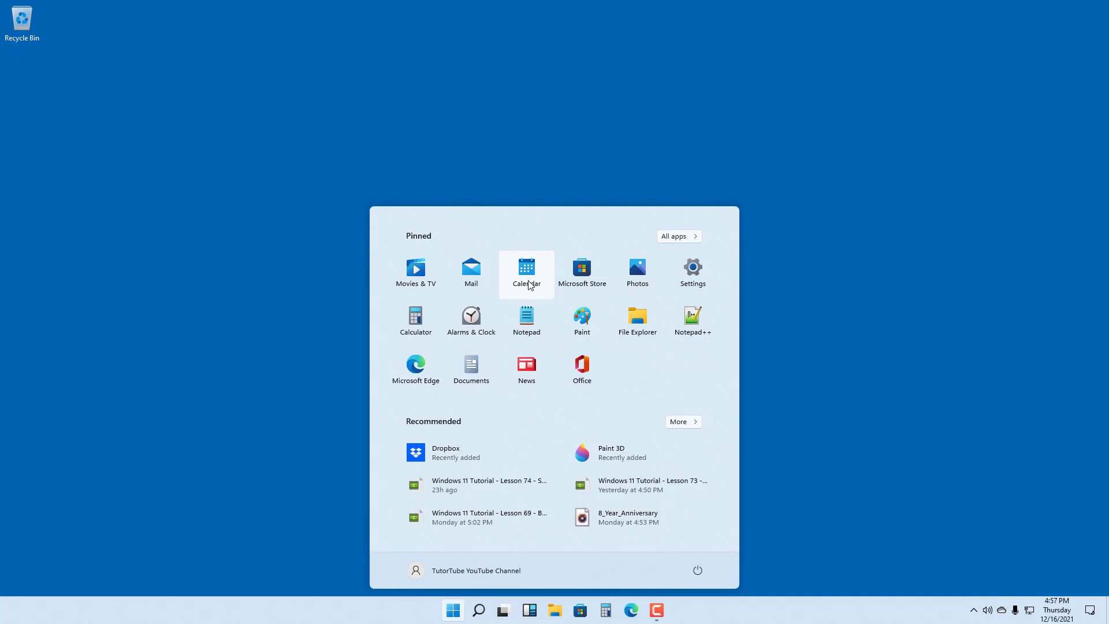
text(calendar)
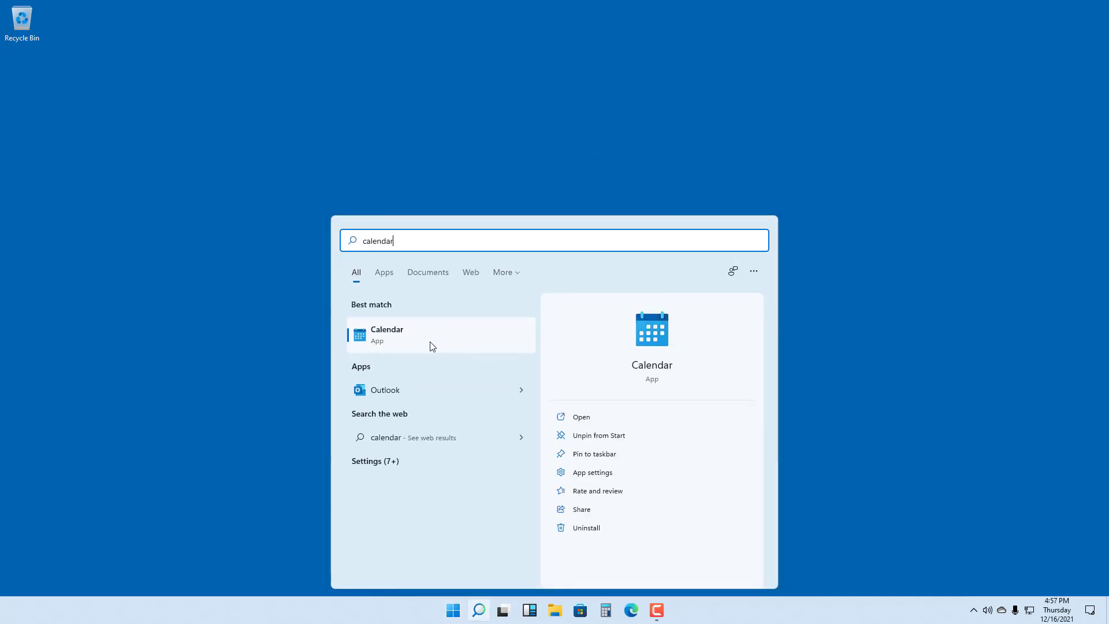
click(380, 338)
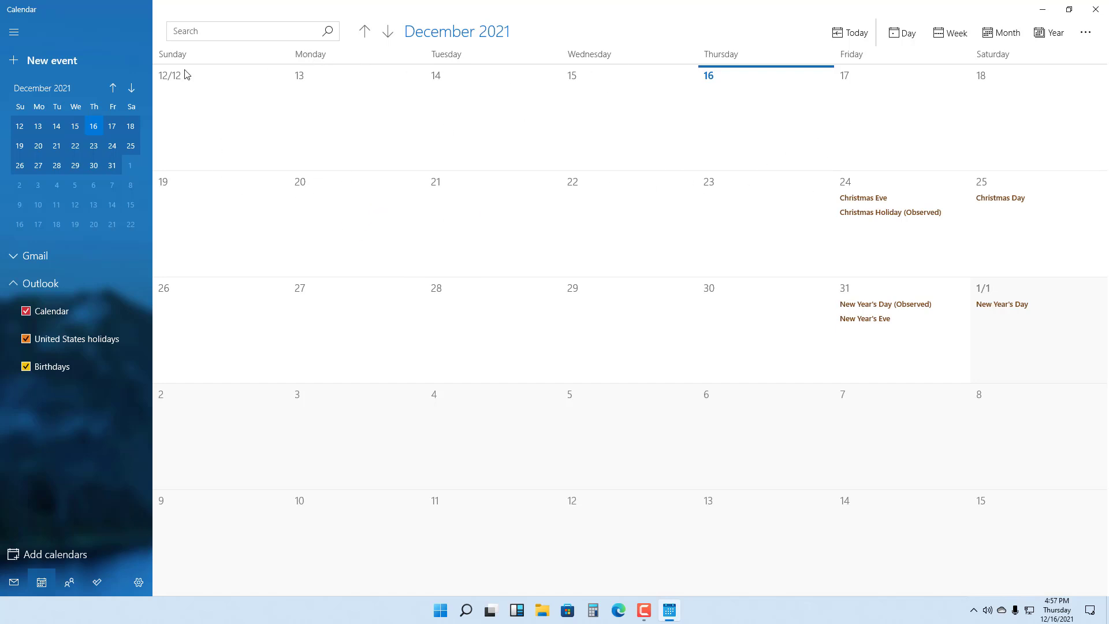
Step: Page the calendar from December 2021 to January 2022 and start an event on January 12
click(114, 89)
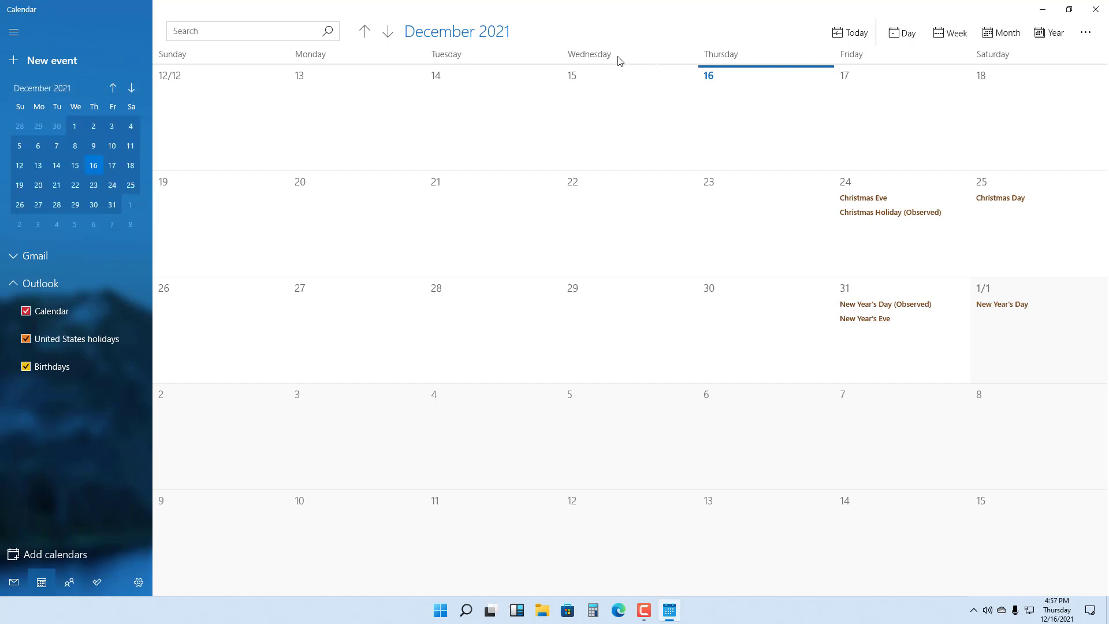
click(367, 32)
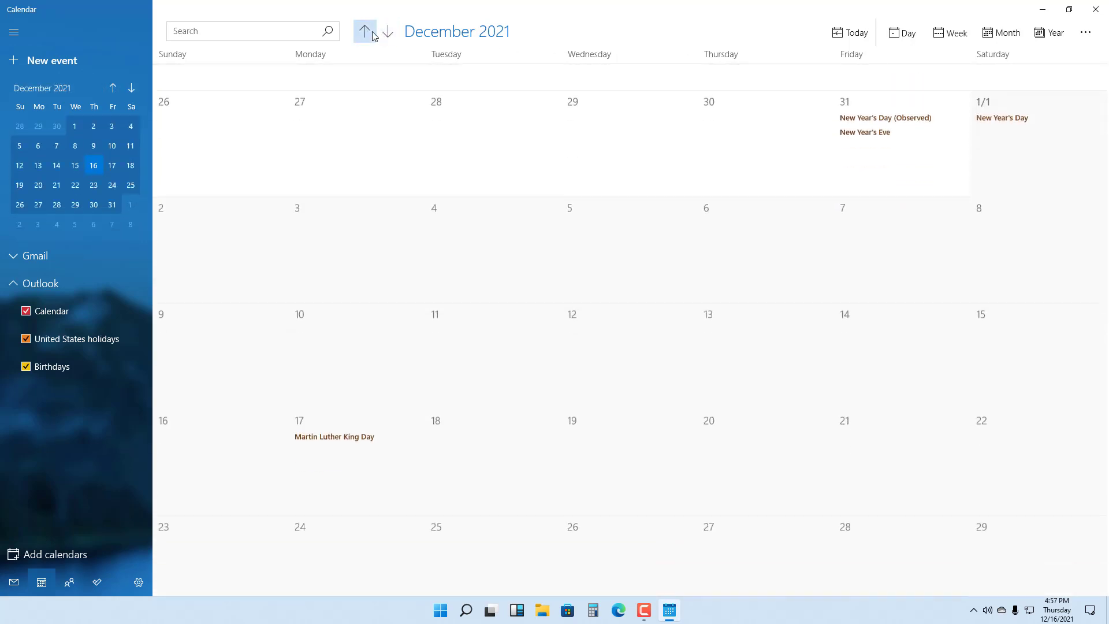
click(373, 35)
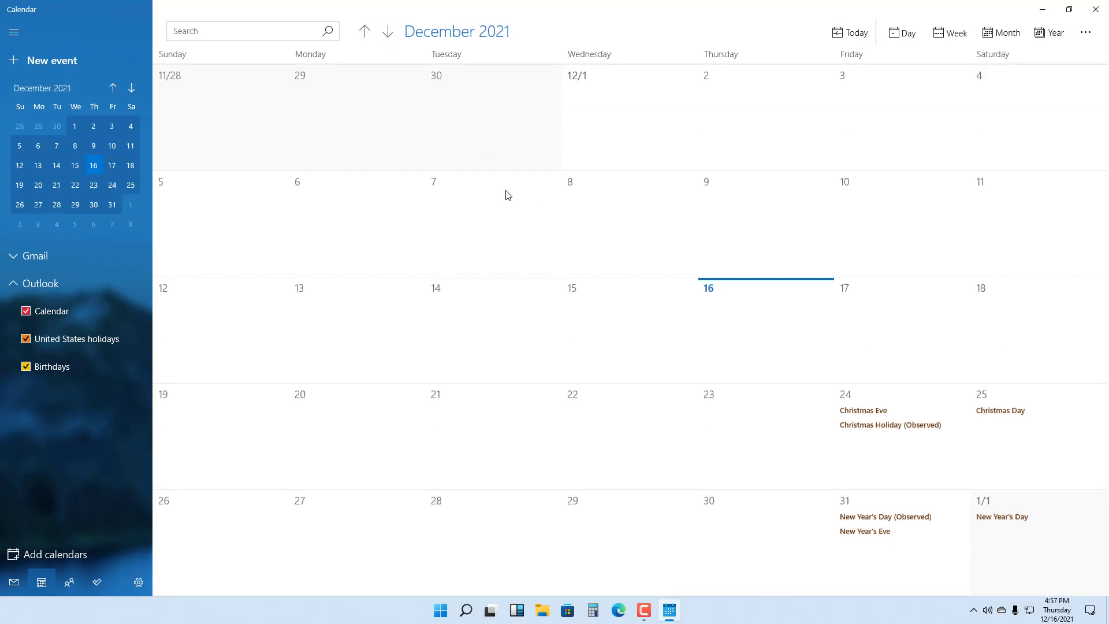
click(389, 35)
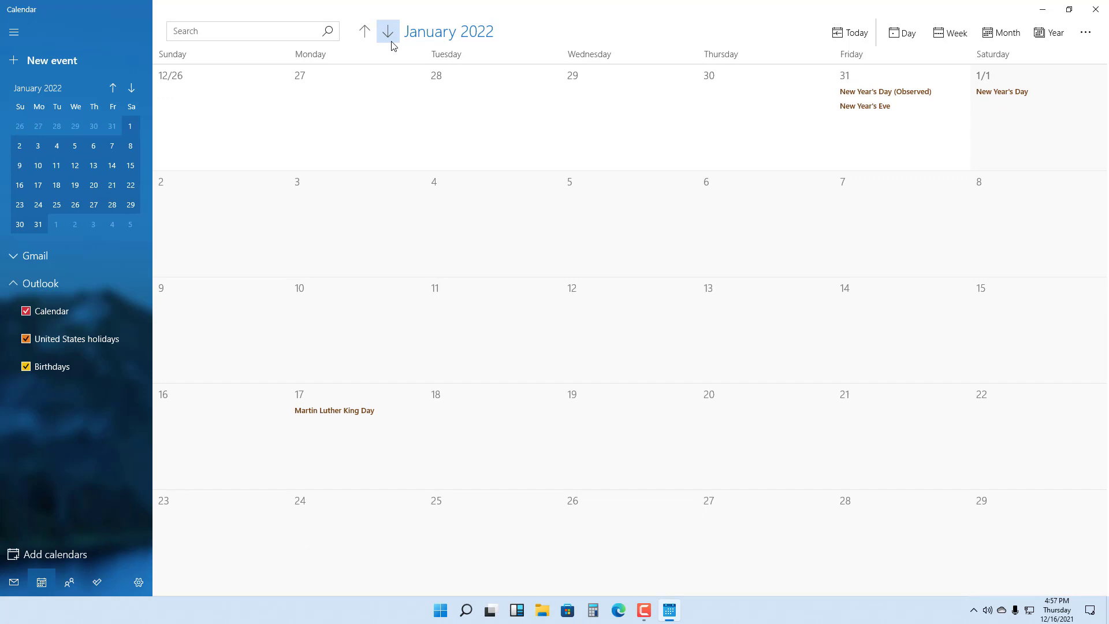
click(633, 305)
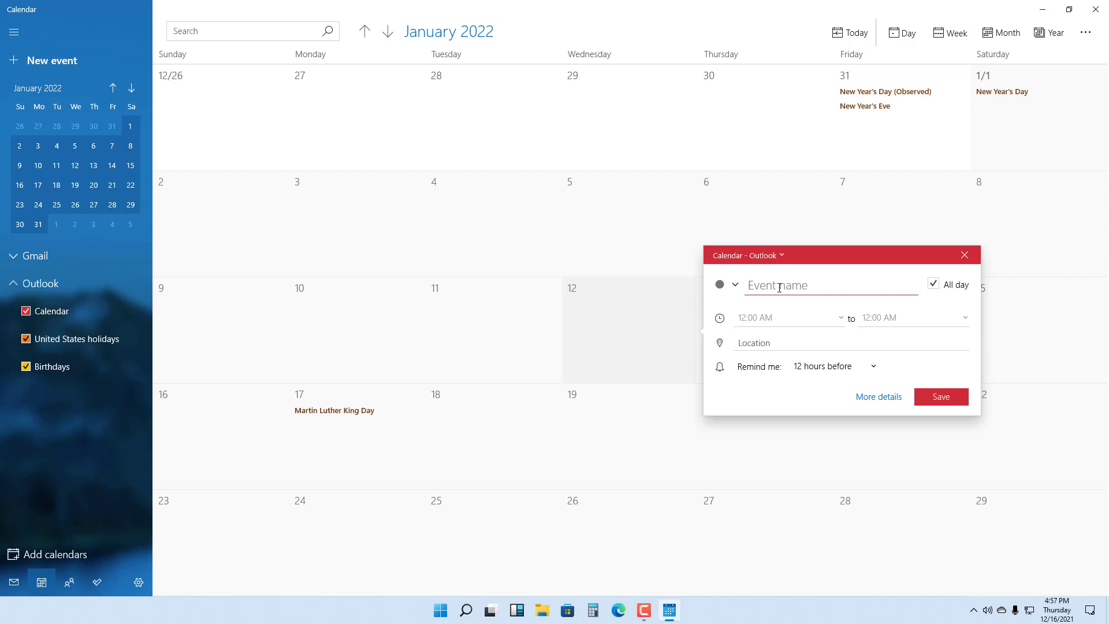
text(Recon)
text(new video)
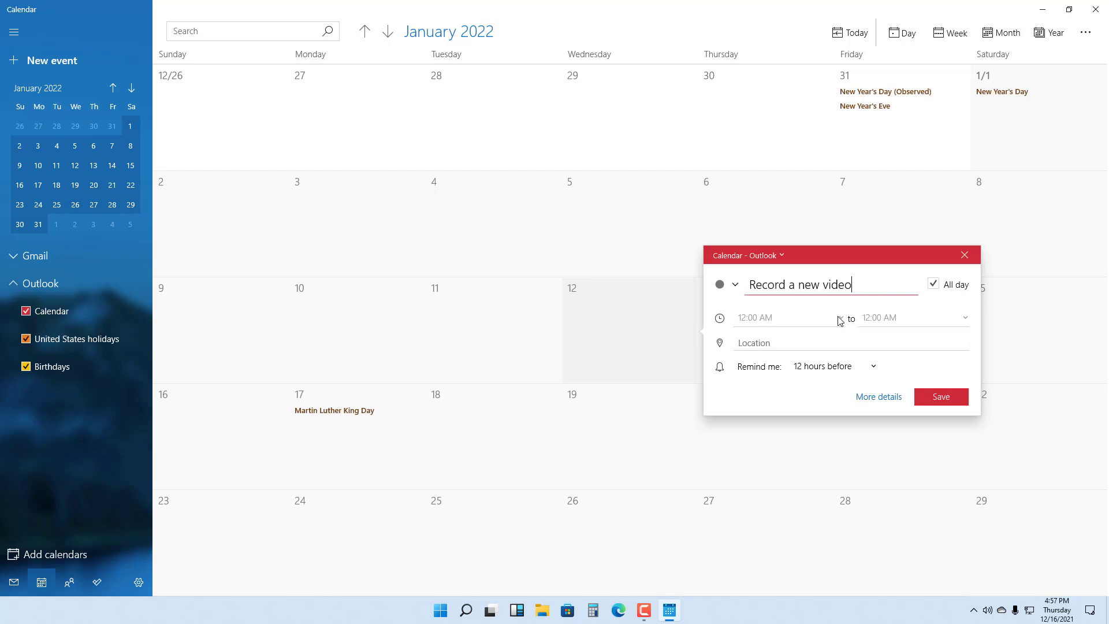
Step: Make the January 12 event timed instead of all-day, starting at 6:00 AM
click(934, 286)
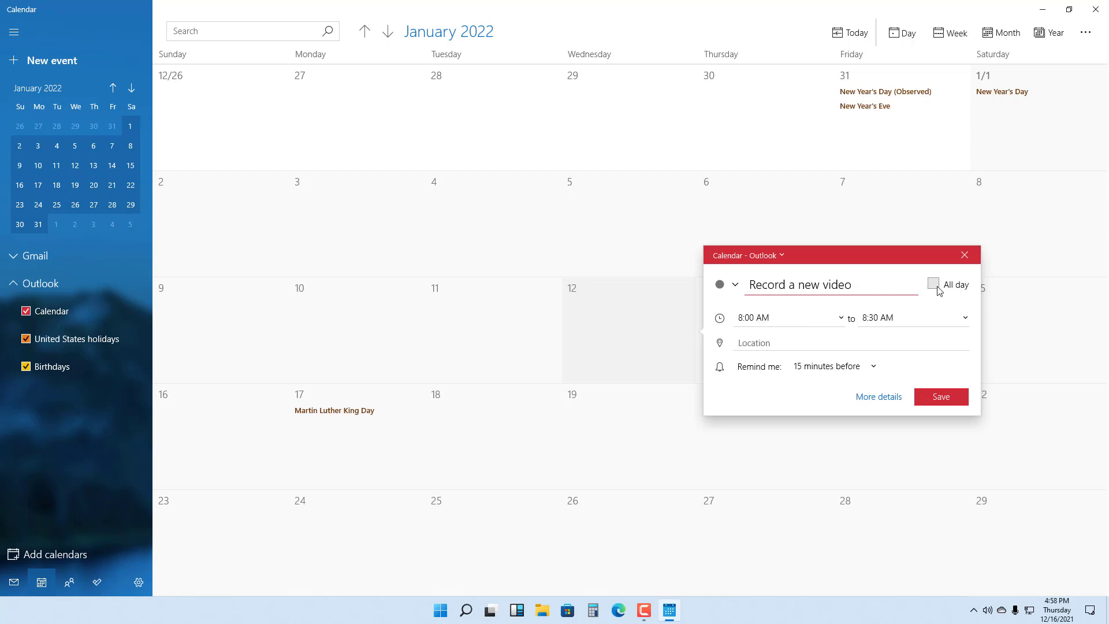
click(809, 318)
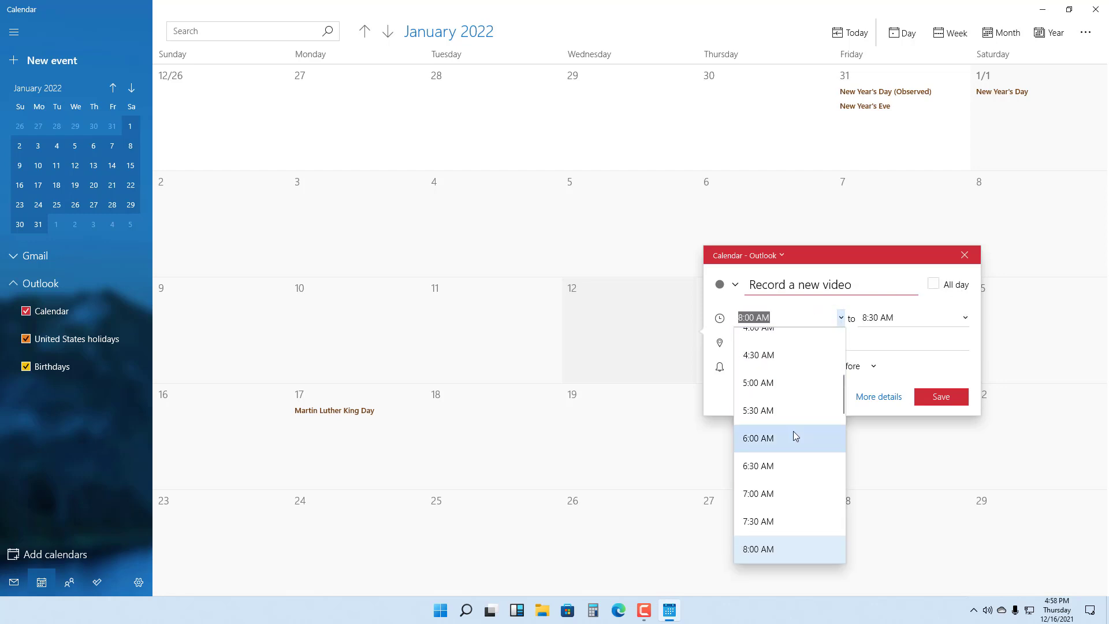
click(794, 436)
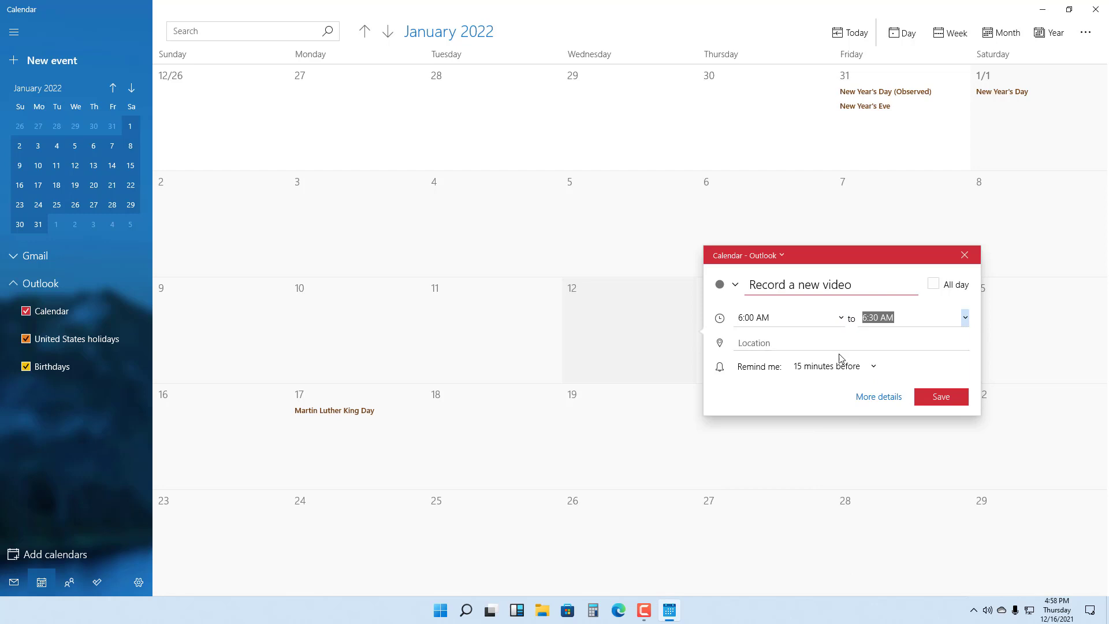
click(796, 347)
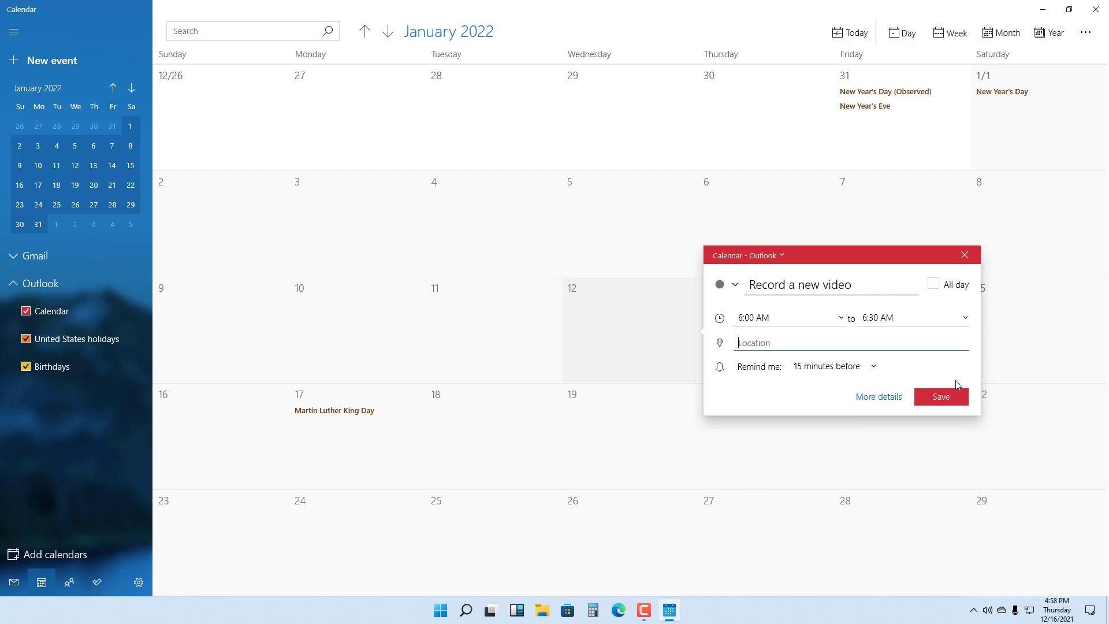
Step: Open the full details of 'Record a new video', touch its notes, and save it
click(894, 403)
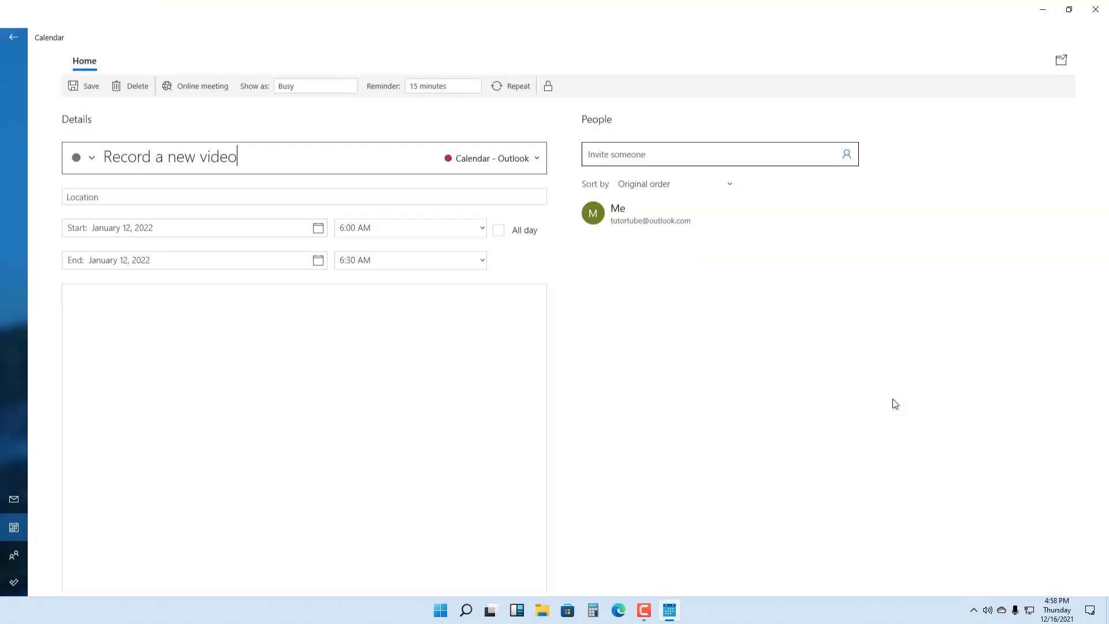
click(259, 349)
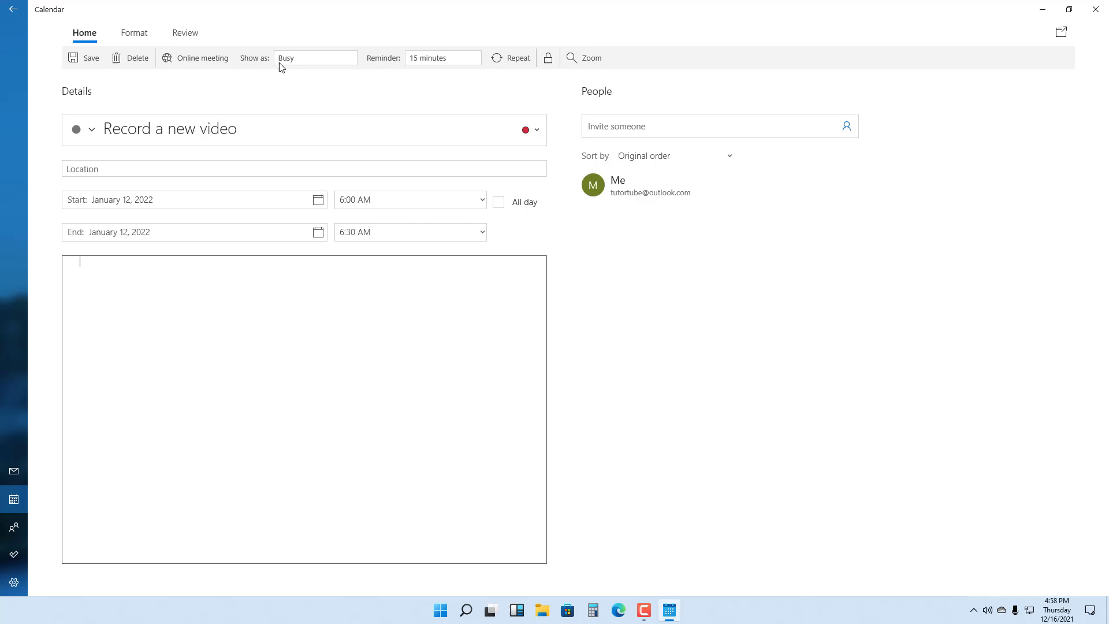
click(84, 64)
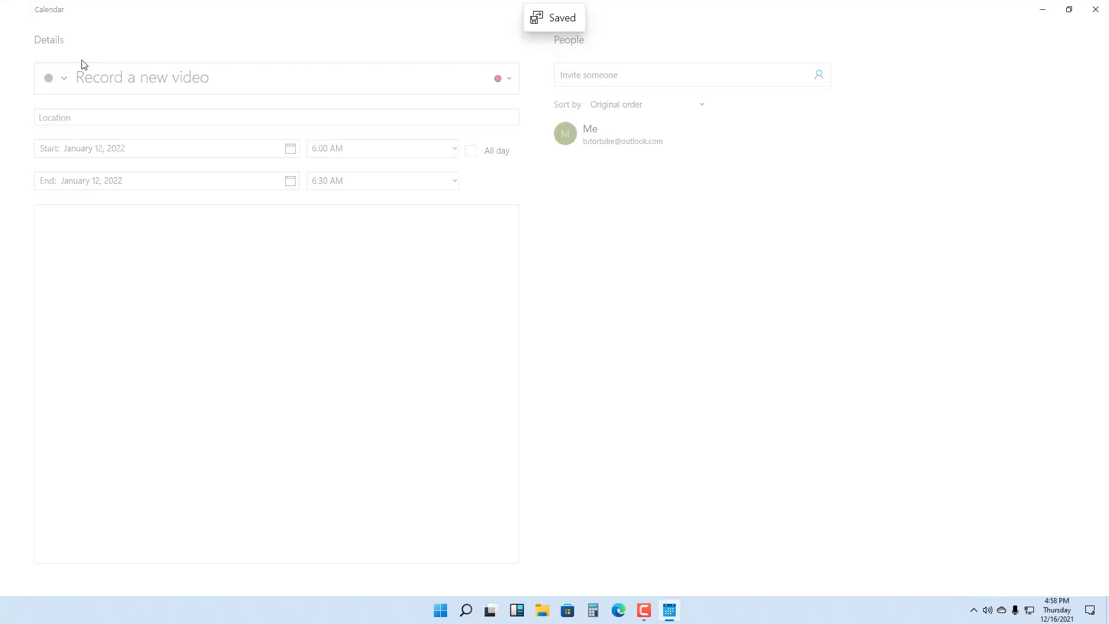
scroll(616, 194, up, 2)
scroll(616, 194, down, 2)
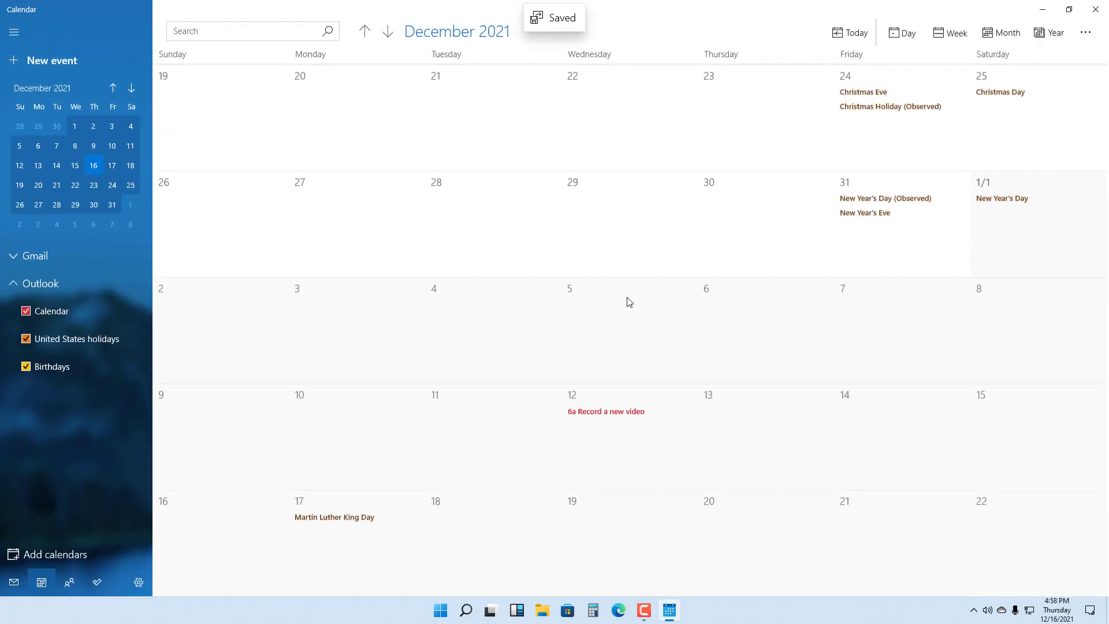
Step: Preview the January 12 event, then cycle through week, year and month views
click(592, 416)
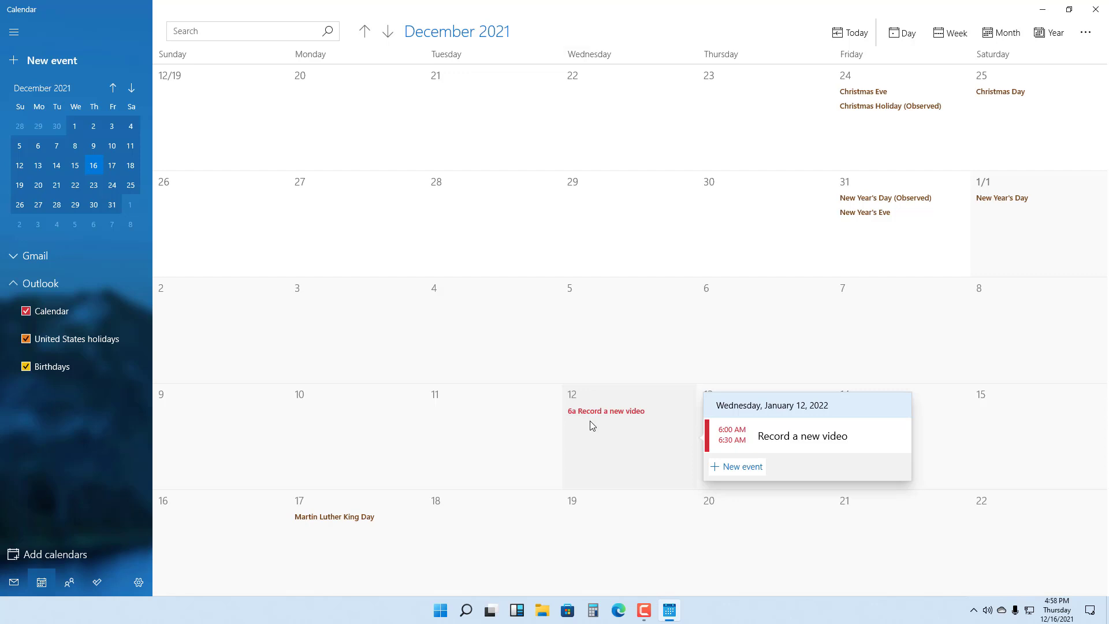
click(950, 35)
click(1050, 32)
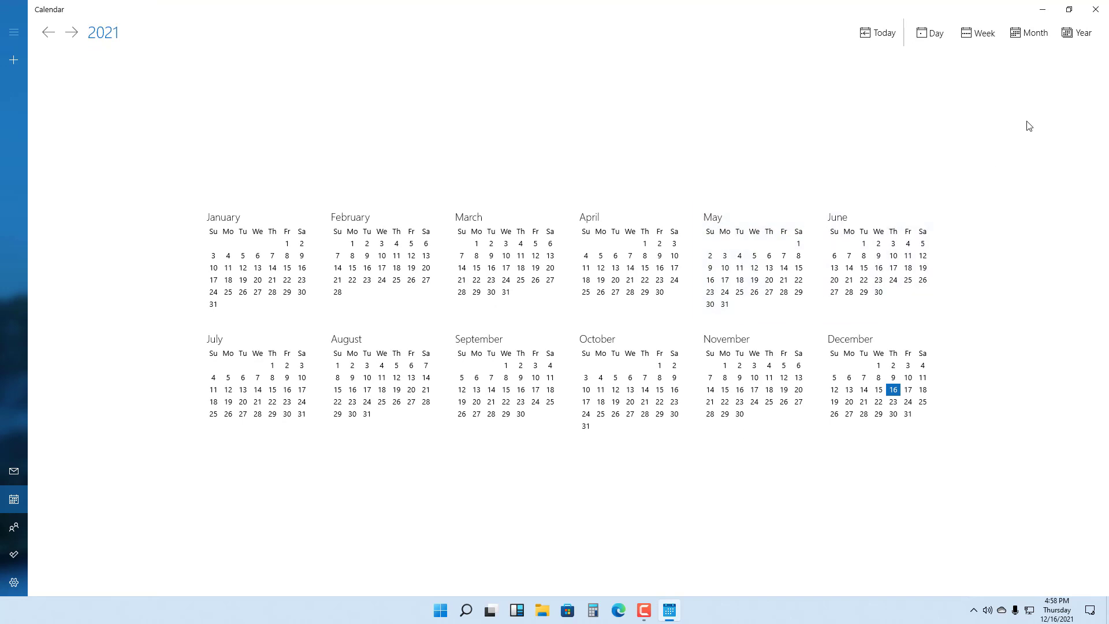
click(1034, 34)
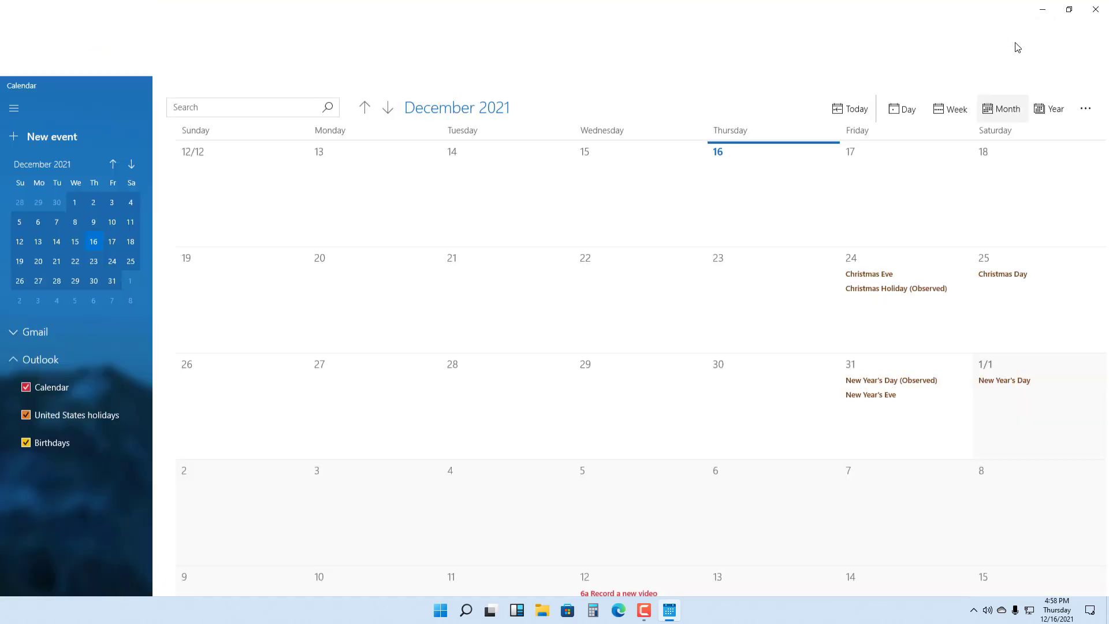
Step: In week view, save a quick event 'ghfhfgh' at 11:30 AM on Monday, December 13
click(950, 35)
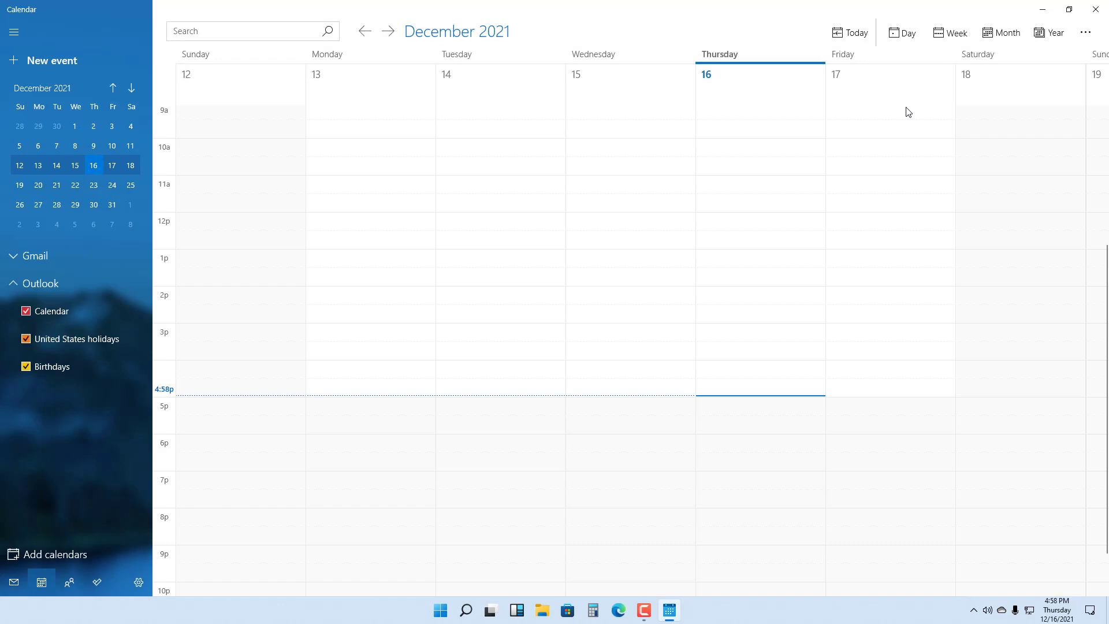
click(364, 205)
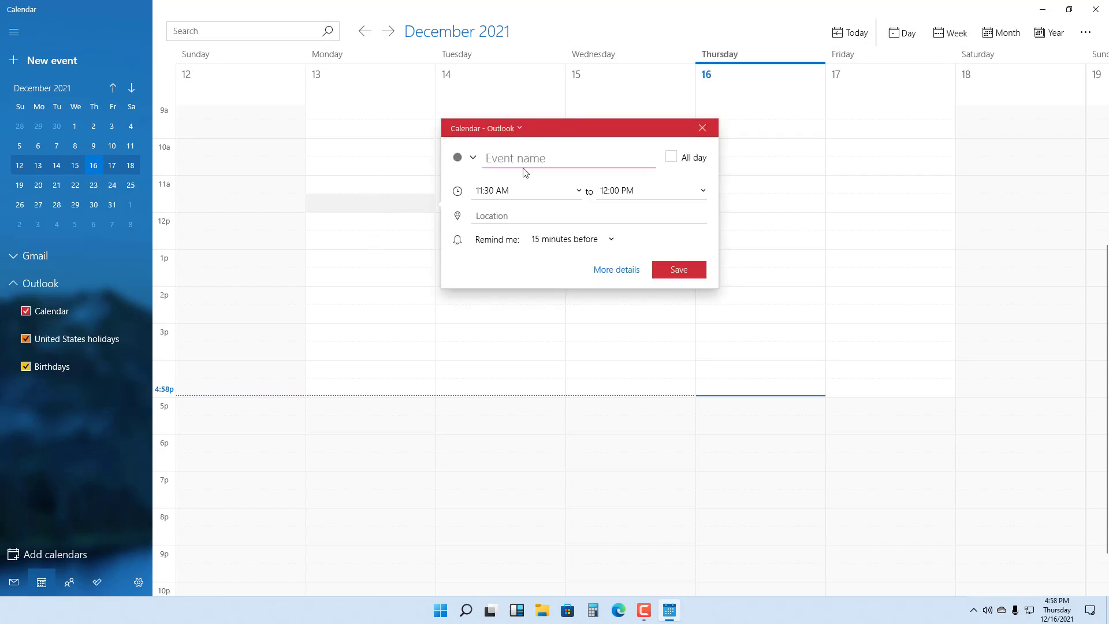
text(ghfhfgh)
click(678, 270)
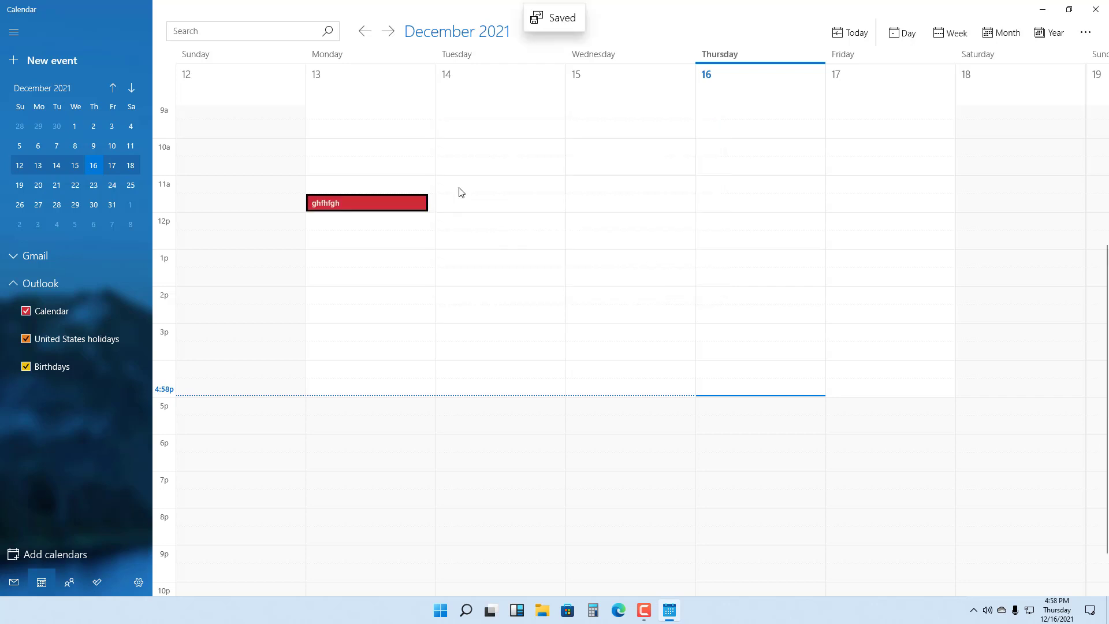
Step: Change the 'ghfhfgh' event's end time to 2:00 PM and save it
double_click(417, 211)
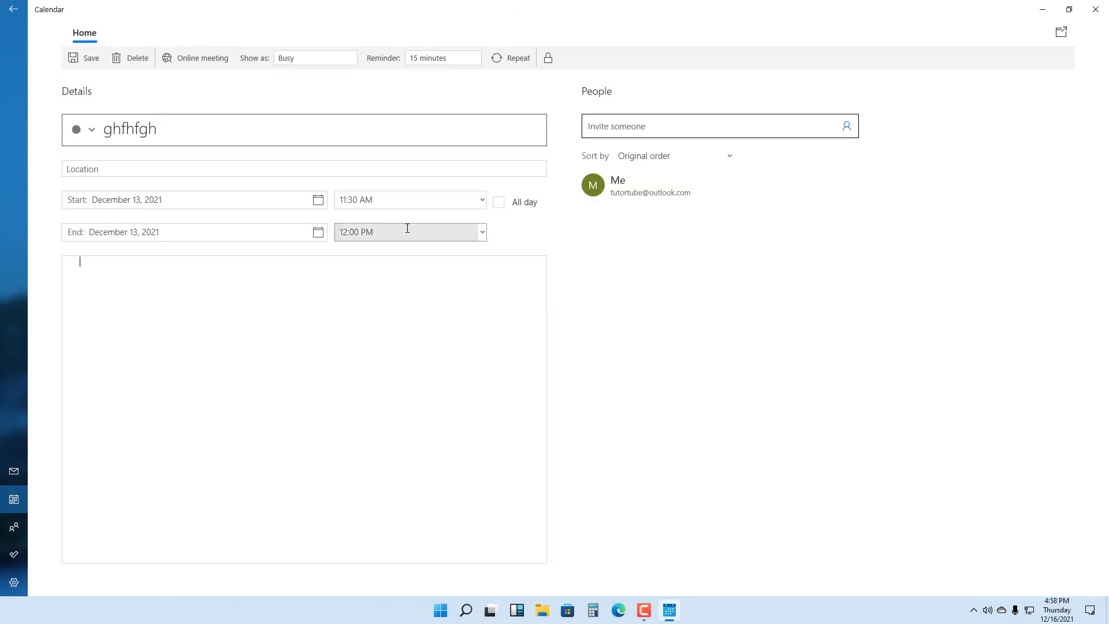
click(406, 232)
click(483, 231)
click(404, 393)
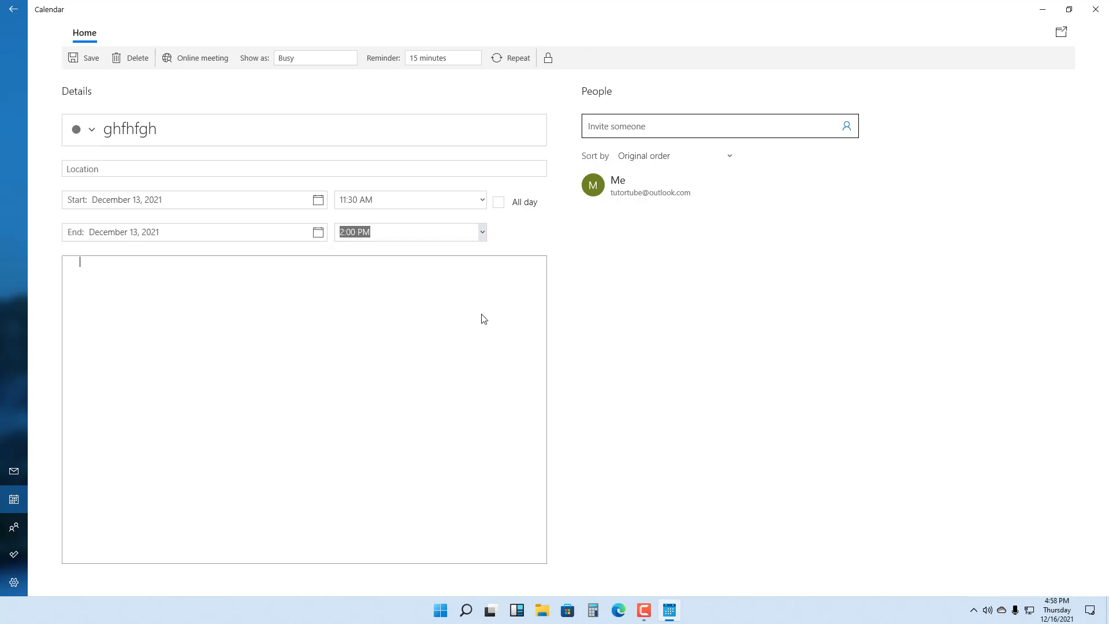
click(91, 59)
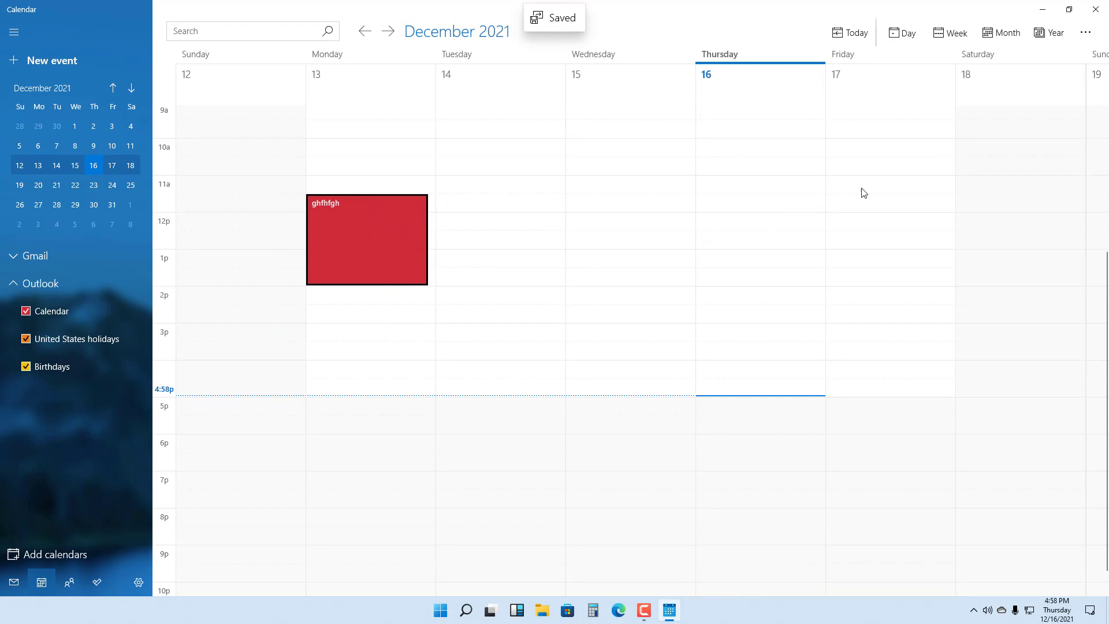
Step: Show Monday, December 13 in day view, then jump to today, December 16
click(905, 41)
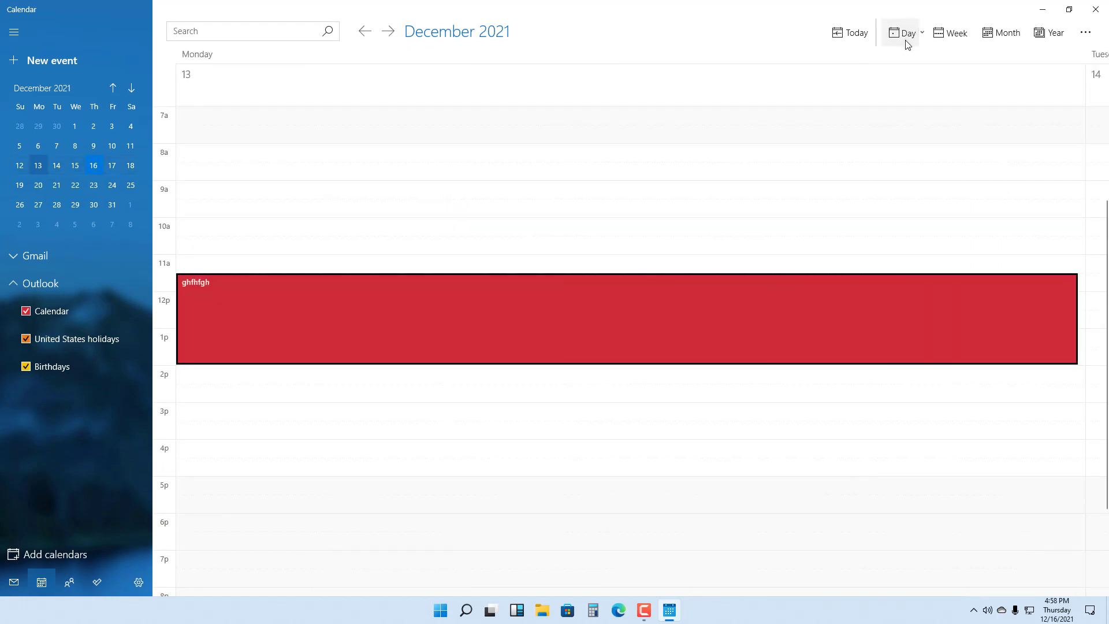
scroll(871, 227, down, 2)
scroll(874, 255, up, 5)
scroll(874, 255, down, 5)
scroll(875, 254, up, 5)
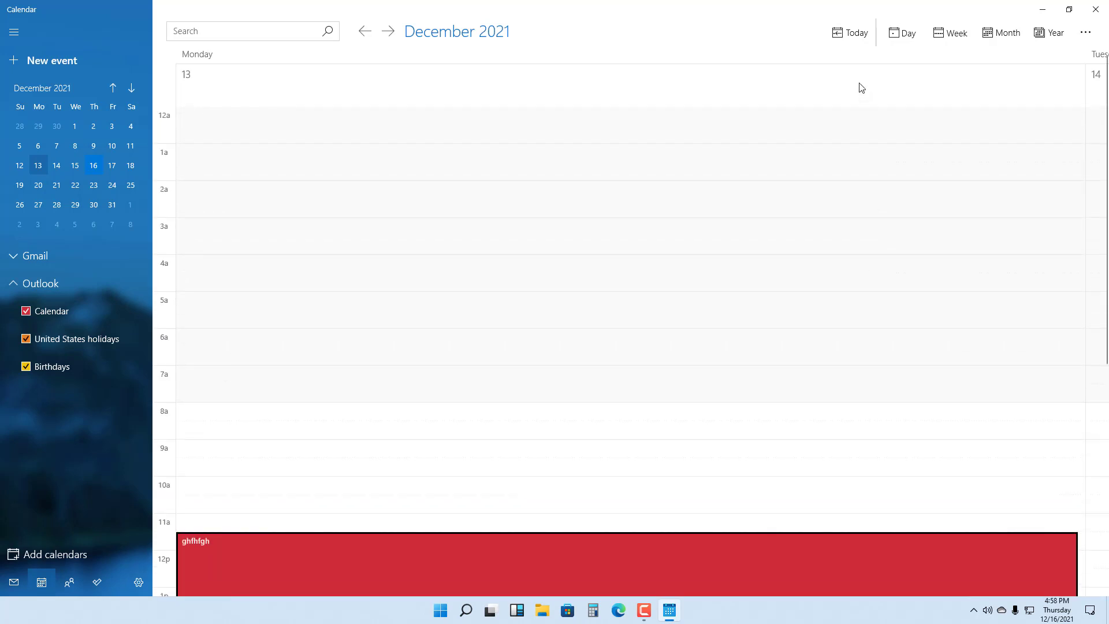
scroll(861, 88, down, 5)
click(852, 35)
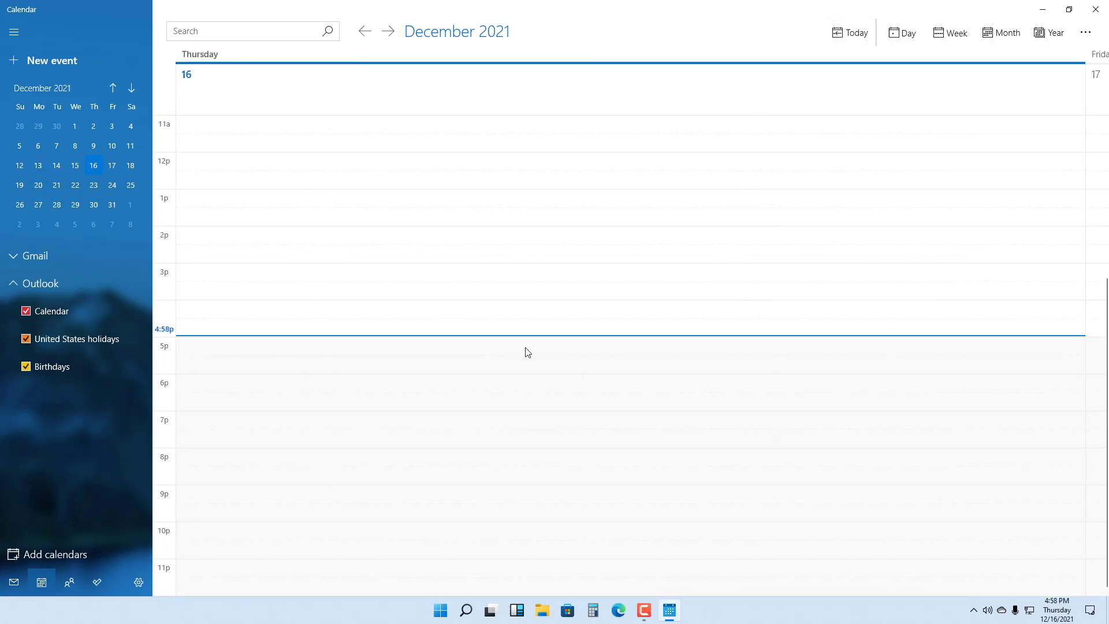